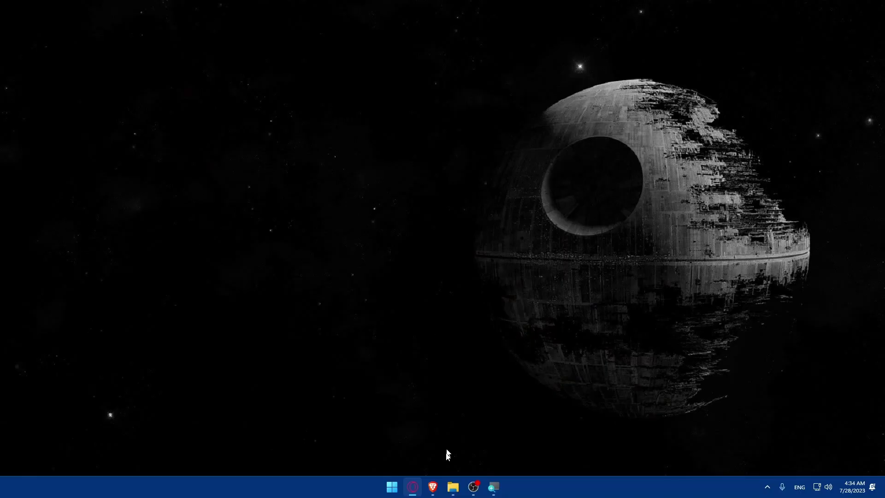
Step: In Brave, enter 'shopify' in the address bar to load shopify.com
mouse_move(433, 487)
left_click(438, 431)
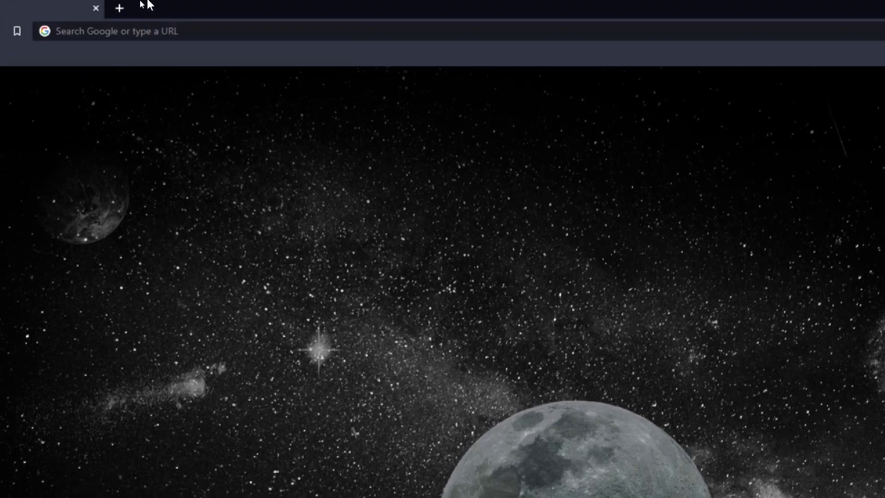
left_click(133, 23)
type("shopify")
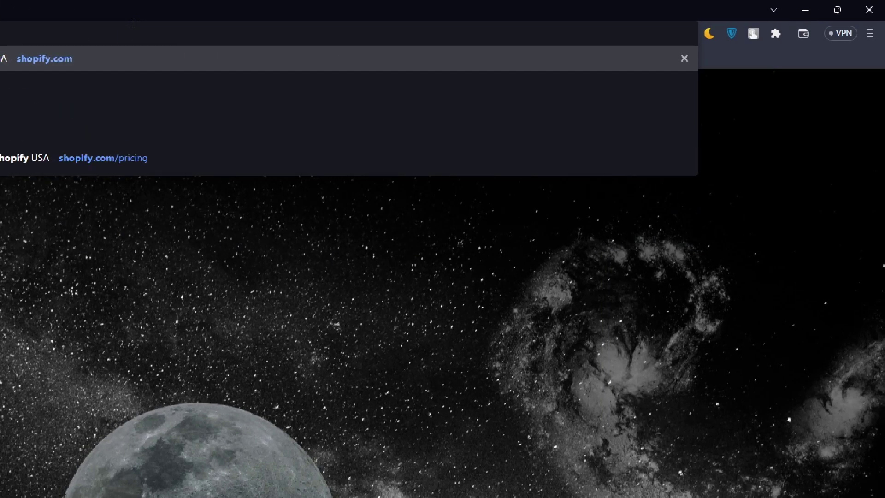
key("Return")
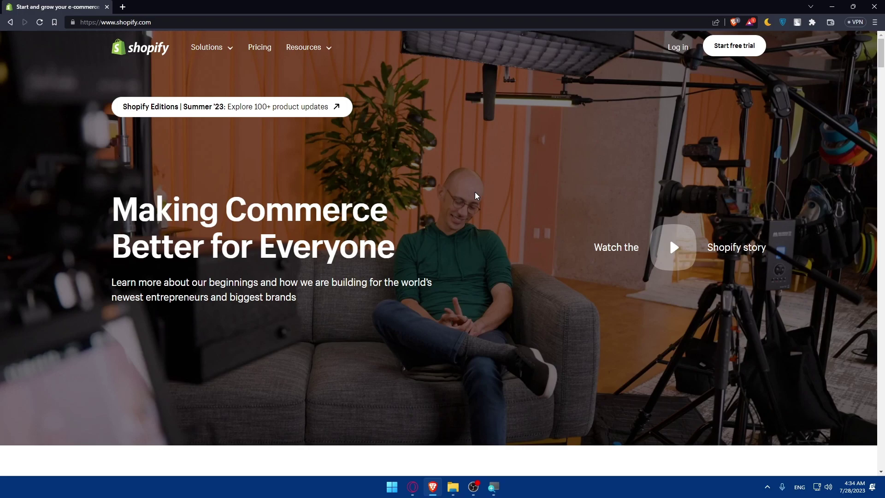
scroll(496, 165, "down", 15)
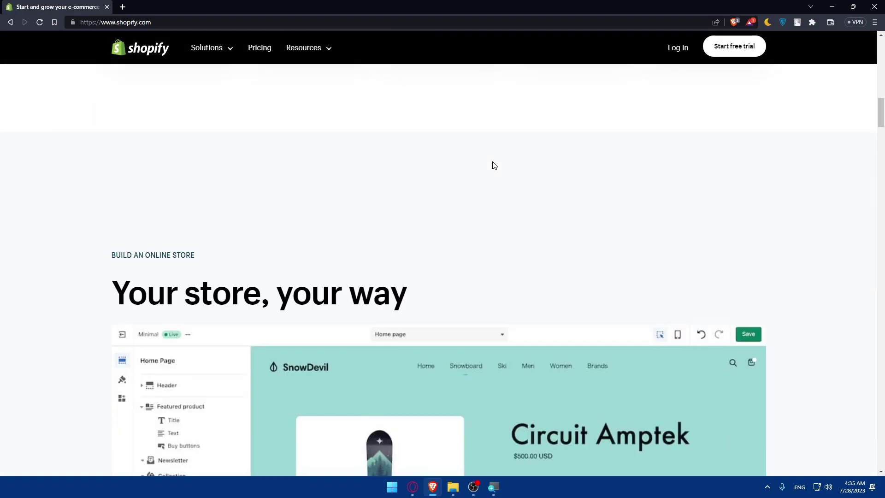
scroll(497, 174, "down", 7)
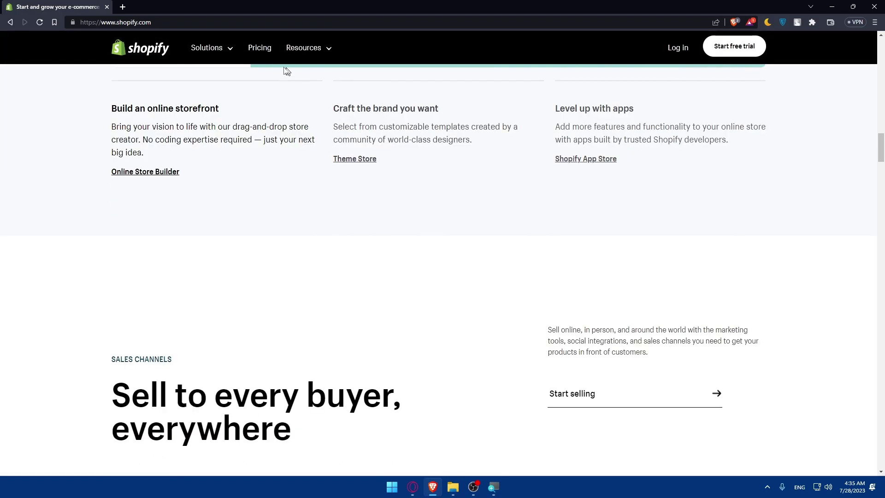
left_click(258, 48)
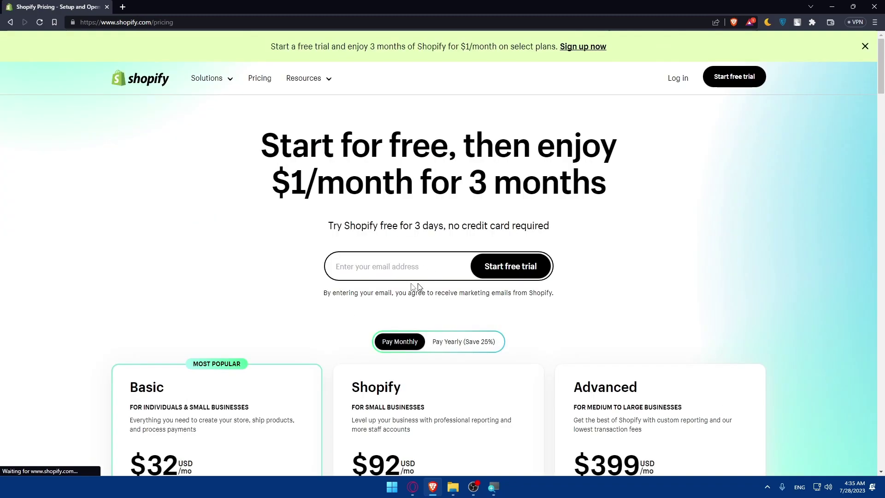
scroll(415, 287, "down", 9)
scroll(463, 263, "up", 9)
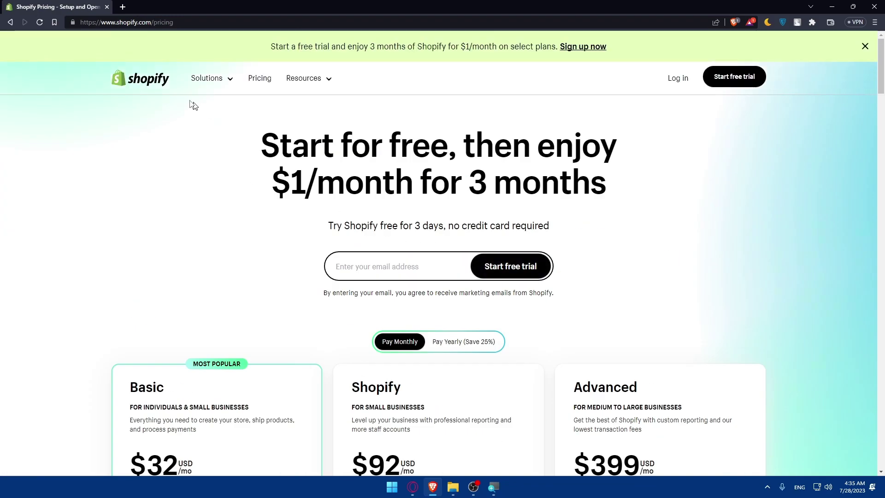
left_click(160, 78)
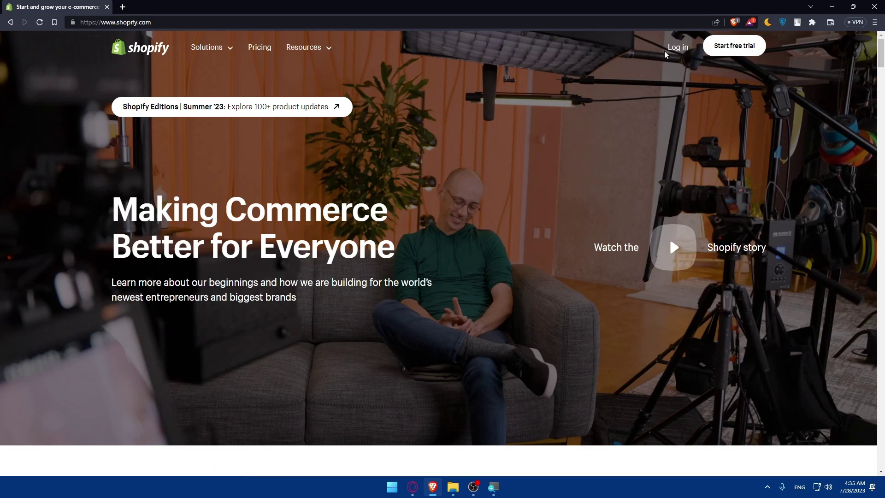
Step: Log in to Shopify and choose My Store from the stores list
left_click(681, 51)
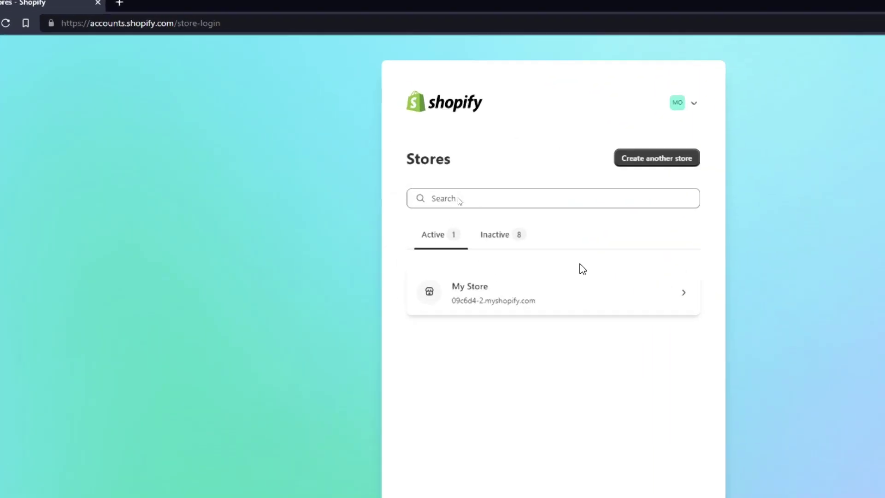
left_click(572, 302)
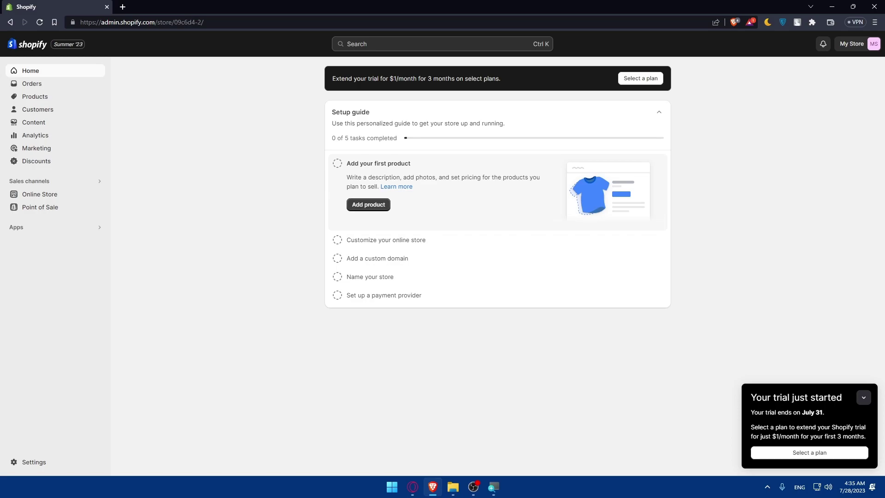
Step: From Apps > All recommended apps, search the App Store for 'estsy' to list Etsy apps
left_click(59, 227)
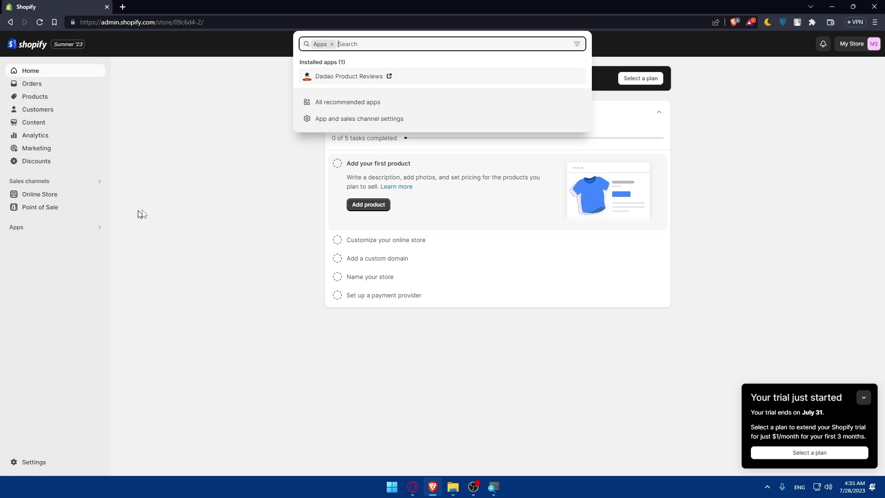
left_click(357, 102)
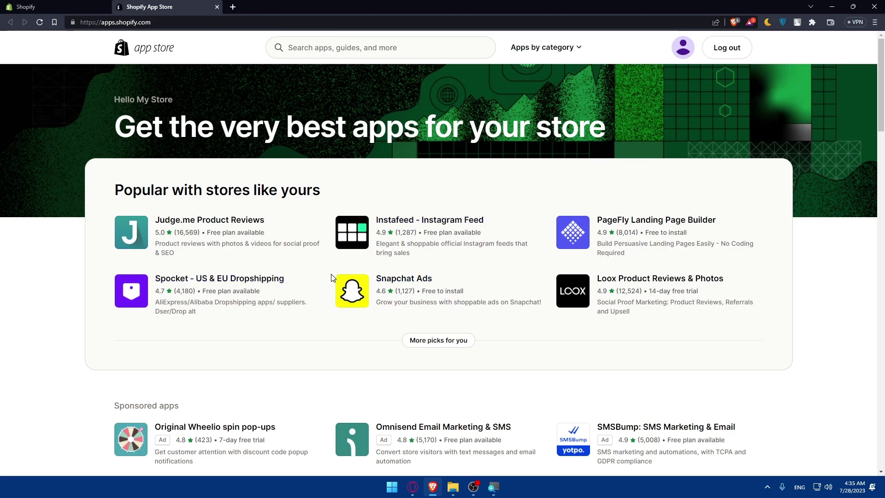
left_click(325, 48)
type("e")
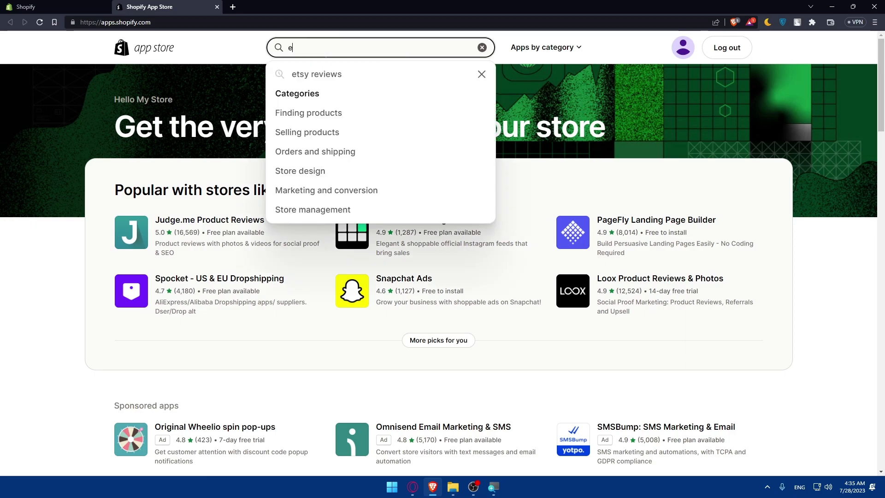
type("stsy")
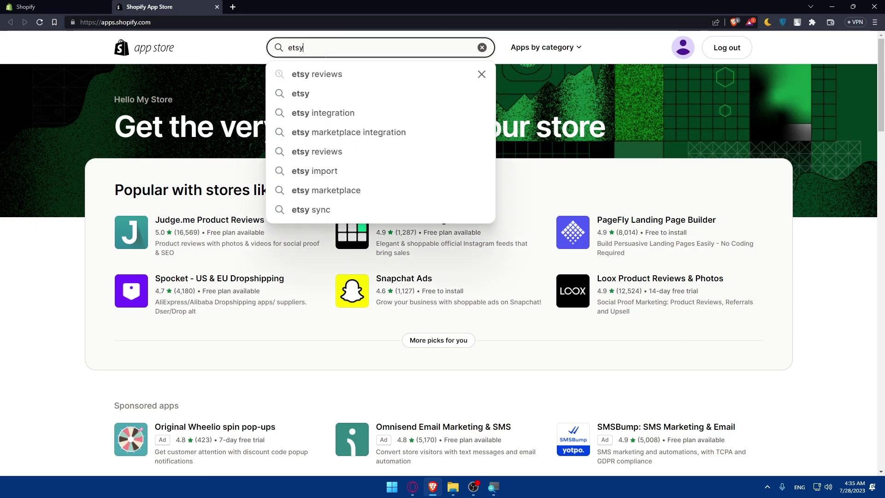
key("Return")
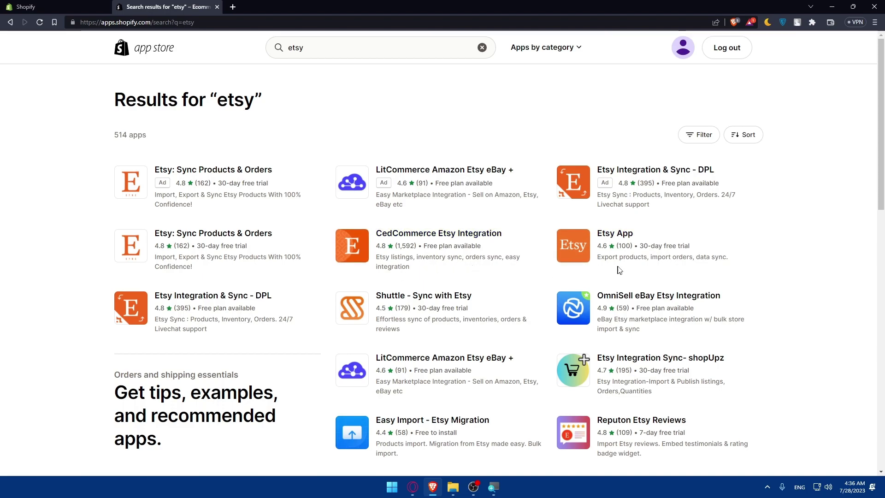
left_click(164, 329)
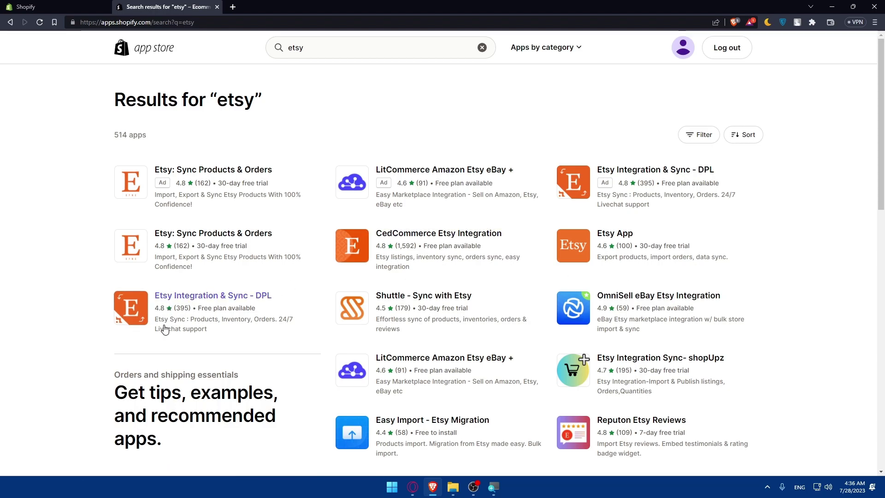
Step: Open the CedCommerce Etsy Integration listing and highlight its 1,593 reviews and 4.8 rating
left_click(409, 242)
scroll(338, 271, "down", 2)
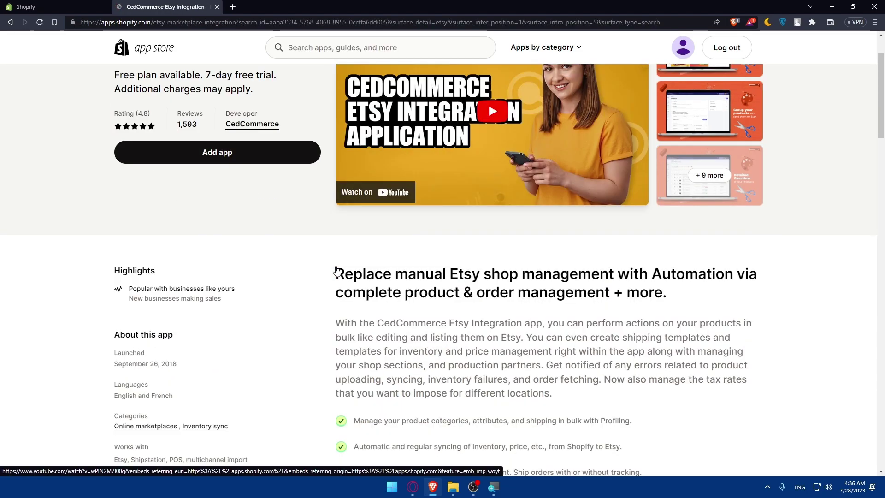
scroll(335, 269, "up", 2)
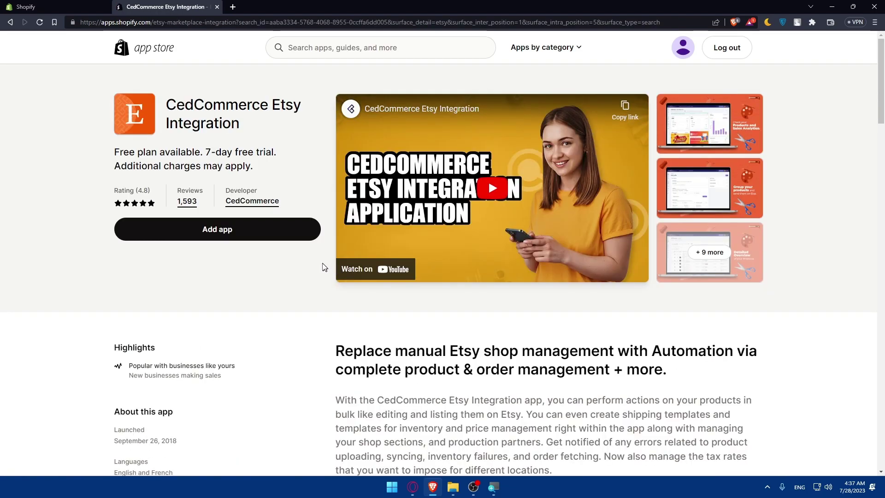
left_click_drag(200, 201, 155, 193)
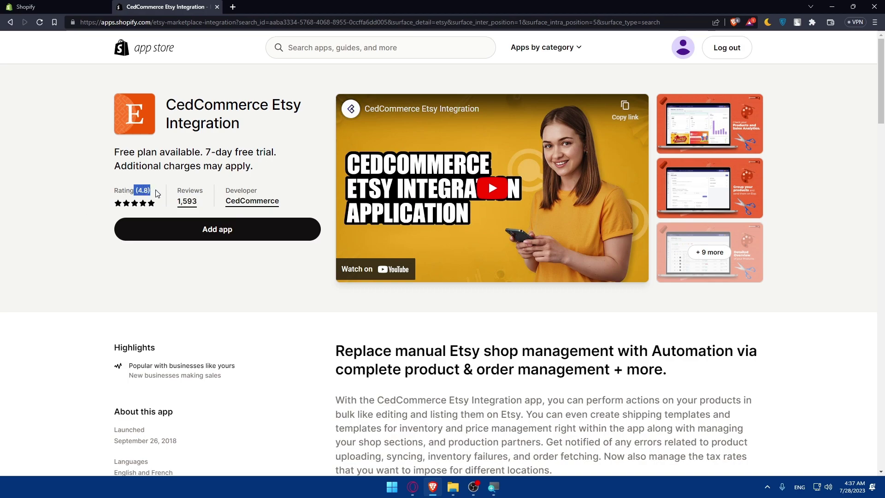
left_click(157, 194)
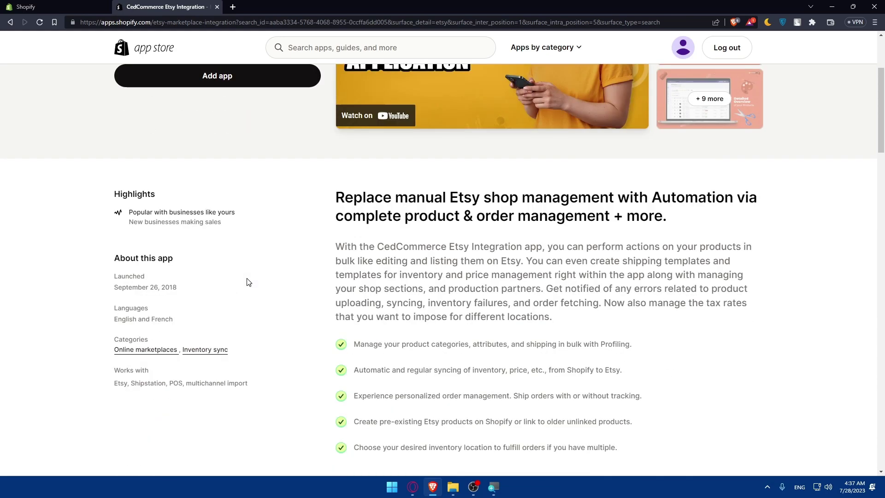
Step: Check the September 26, 2018 launch date, languages and categories, then zoom to 110% and back
scroll(249, 282, "down", 2)
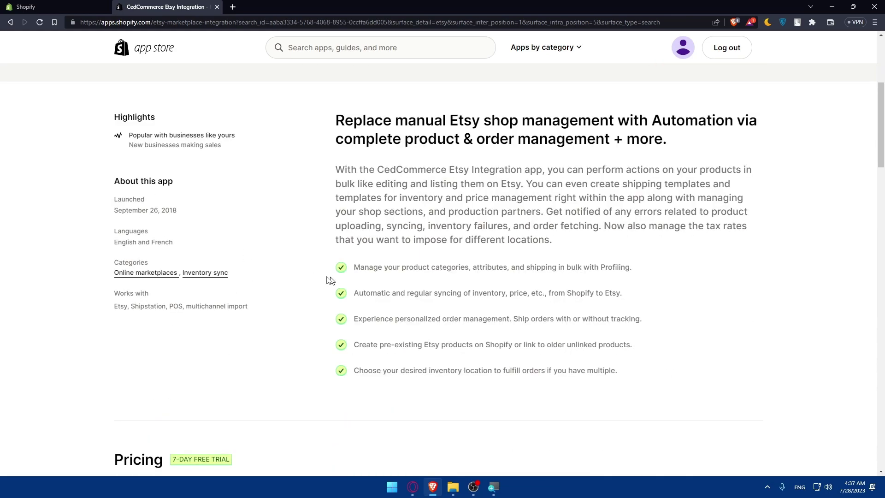
left_click_drag(181, 214, 88, 213)
left_click(201, 229)
left_click_drag(178, 249, 95, 247)
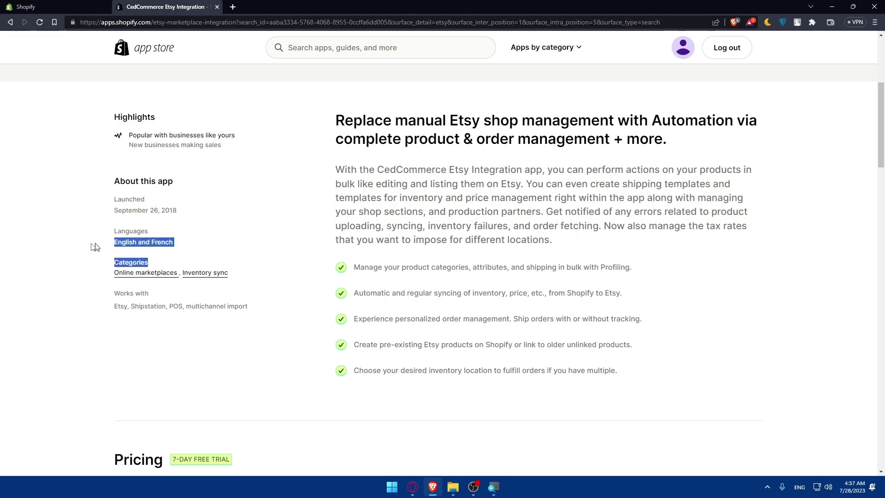
left_click(227, 247)
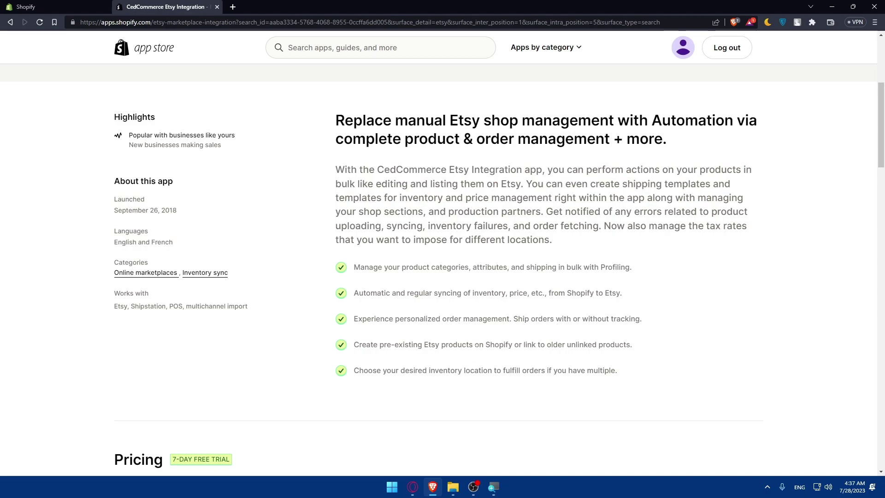
key("ctrl+plus")
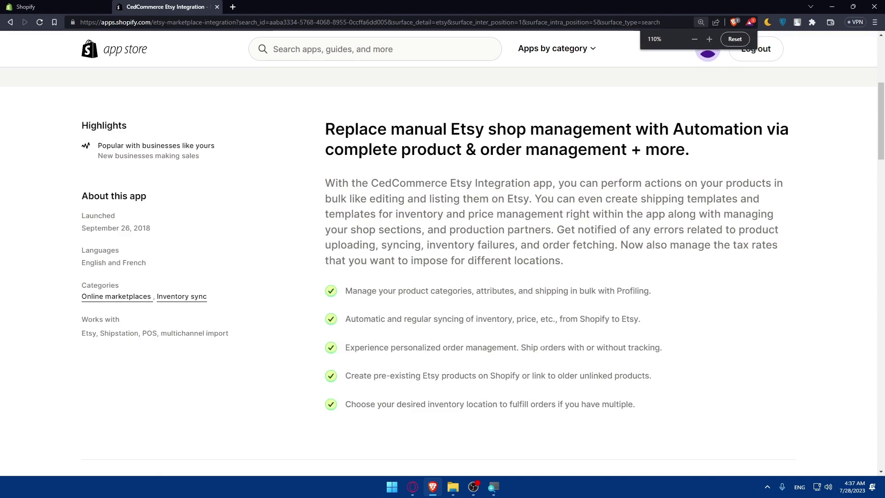
key("ctrl+minus")
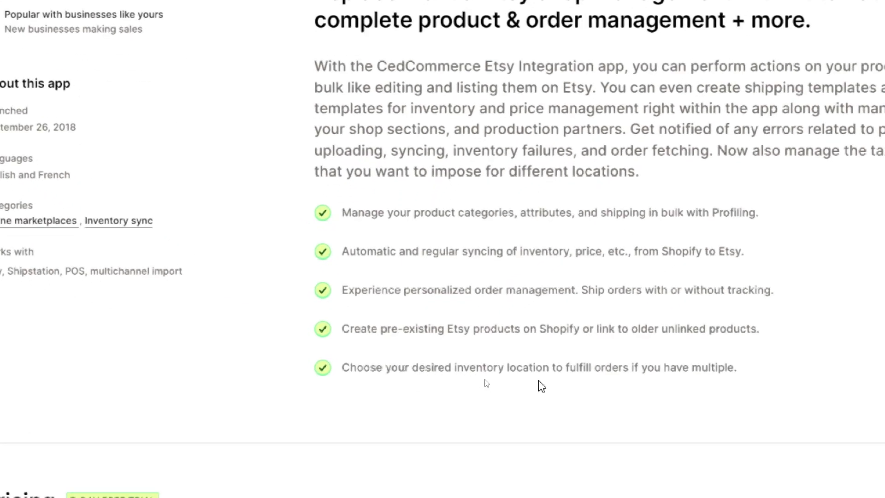
scroll(462, 309, "down", 6)
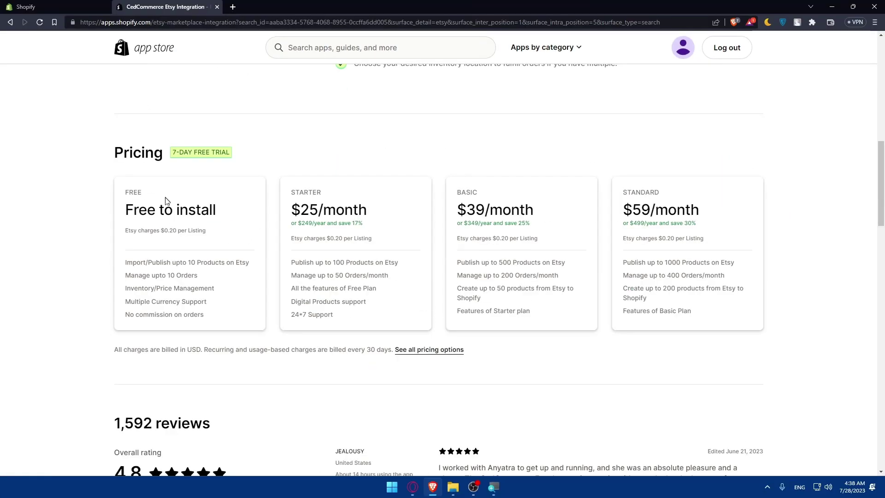
left_click_drag(118, 213, 228, 210)
left_click_drag(124, 266, 212, 313)
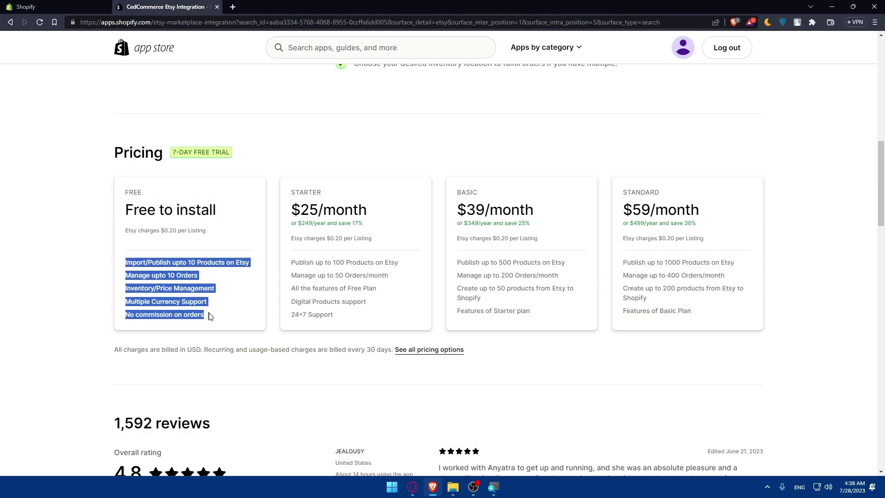
left_click(174, 274)
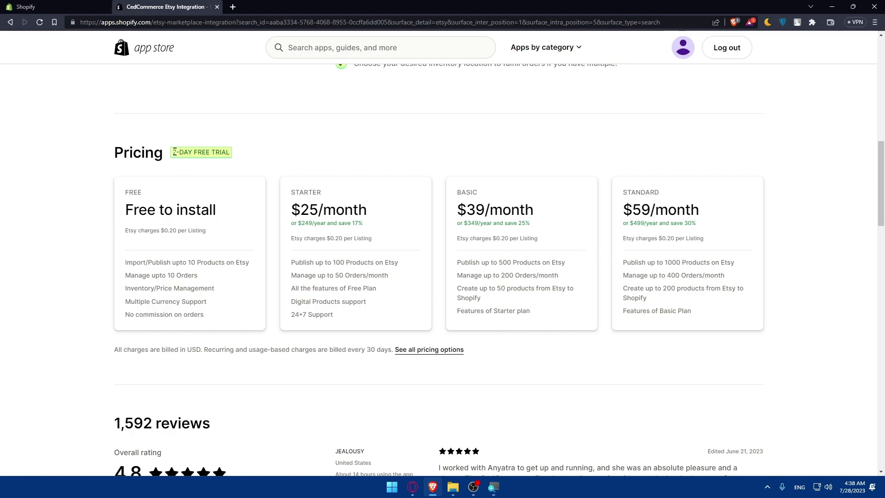
left_click_drag(174, 149, 255, 150)
scroll(340, 195, "down", 6)
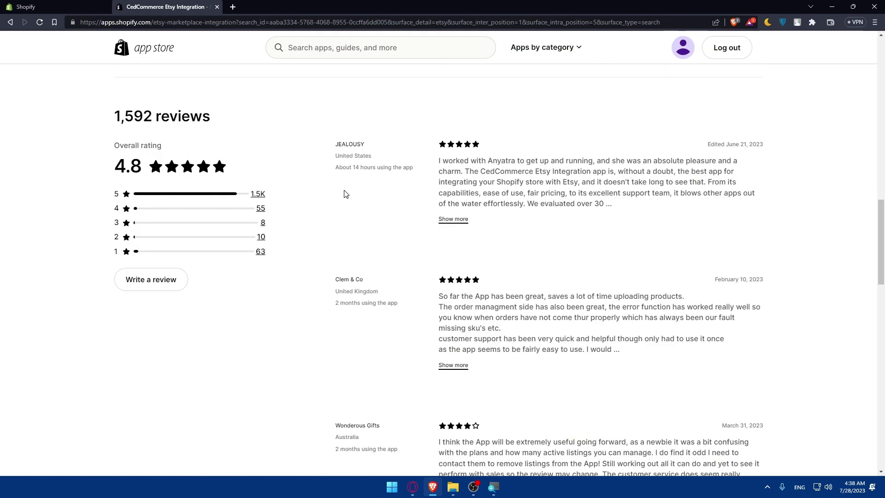
scroll(474, 208, "down", 10)
scroll(360, 223, "up", 6)
scroll(261, 196, "up", 3)
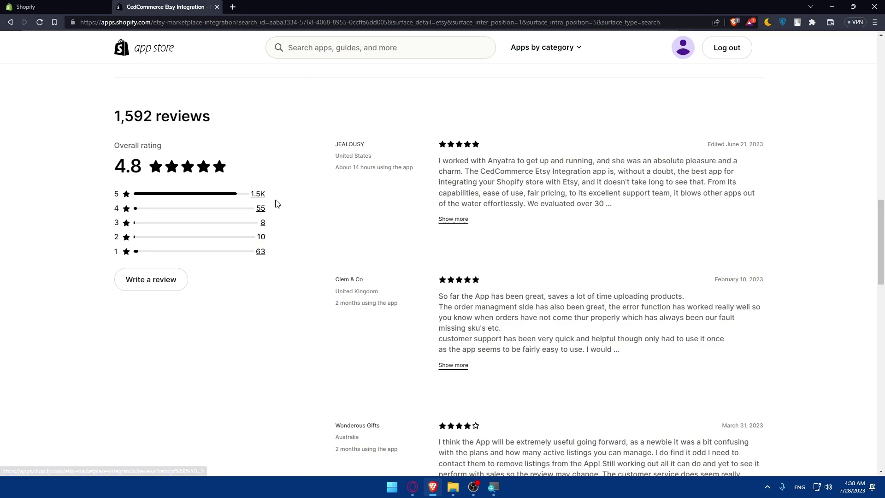
scroll(334, 204, "up", 15)
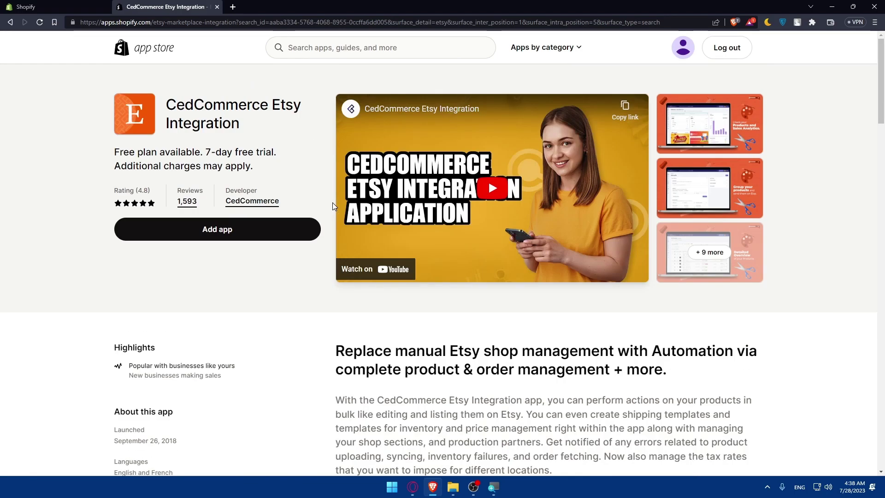
Step: Add the CedCommerce Etsy Integration app and approve Install app for My Store
left_click(249, 239)
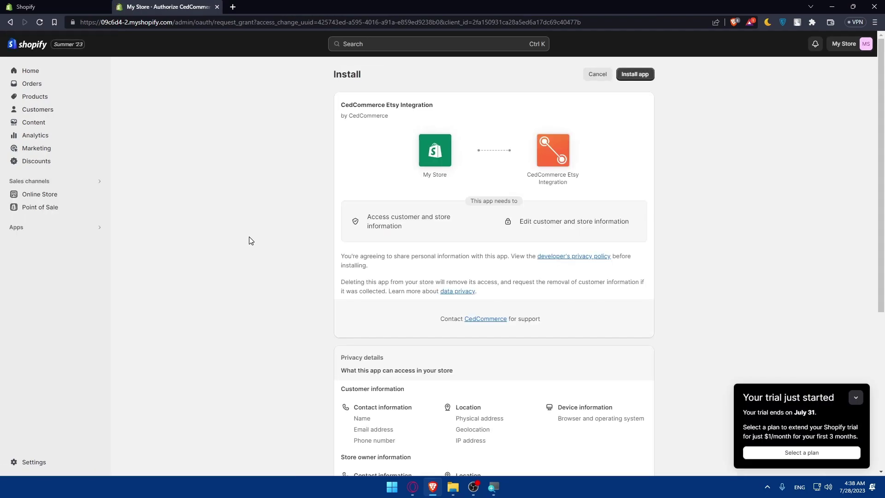
left_click(634, 75)
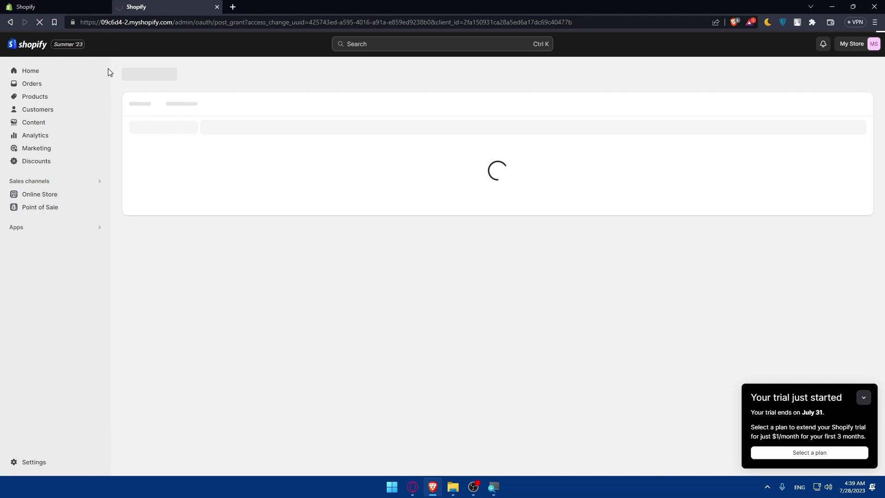
Step: Dismiss Picked for you, go to Online Store, and open the Dawn theme for customizing
left_click(55, 6)
left_click(657, 91)
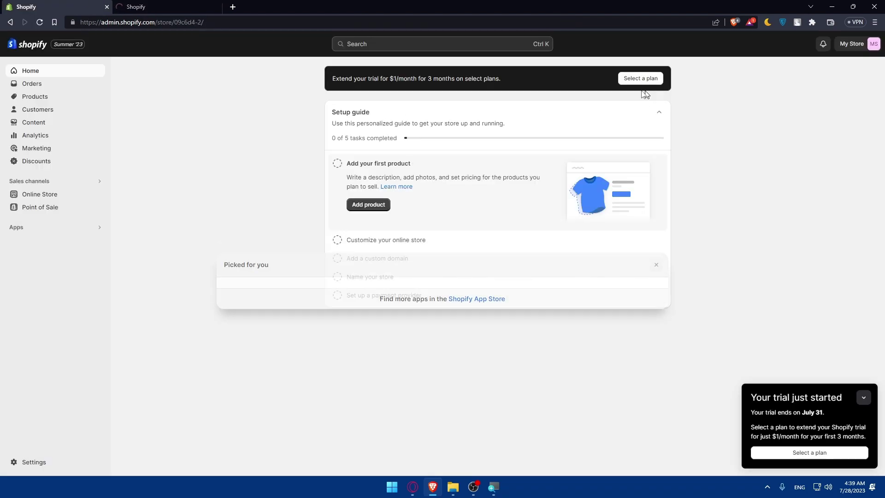
left_click(41, 197)
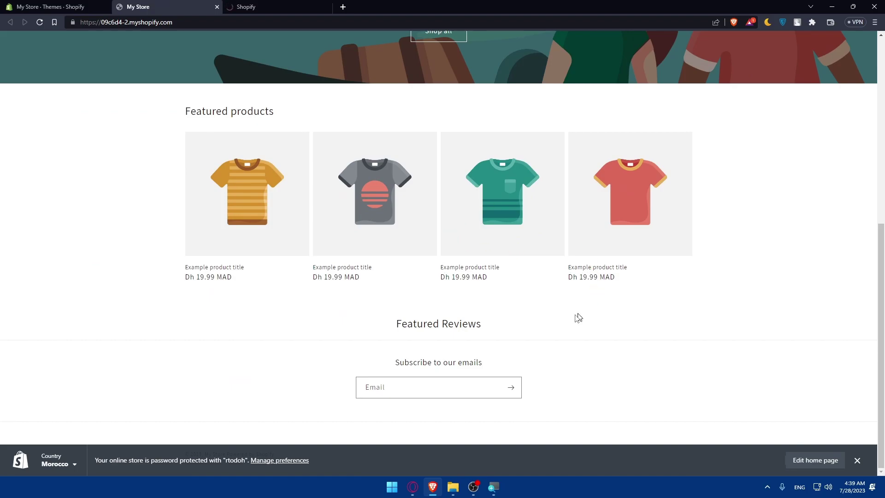
scroll(355, 262, "up", 2)
scroll(355, 262, "up", 5)
key("ctrl+w")
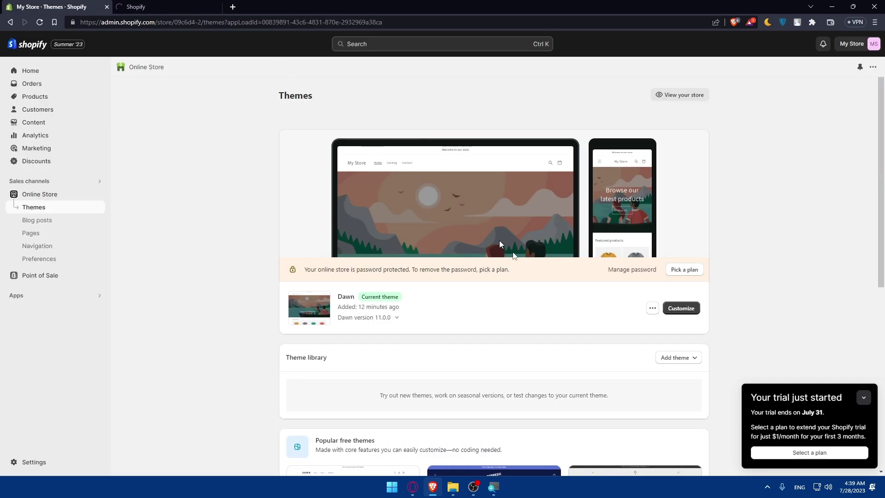
scroll(499, 239, "down", 2)
left_click(684, 233)
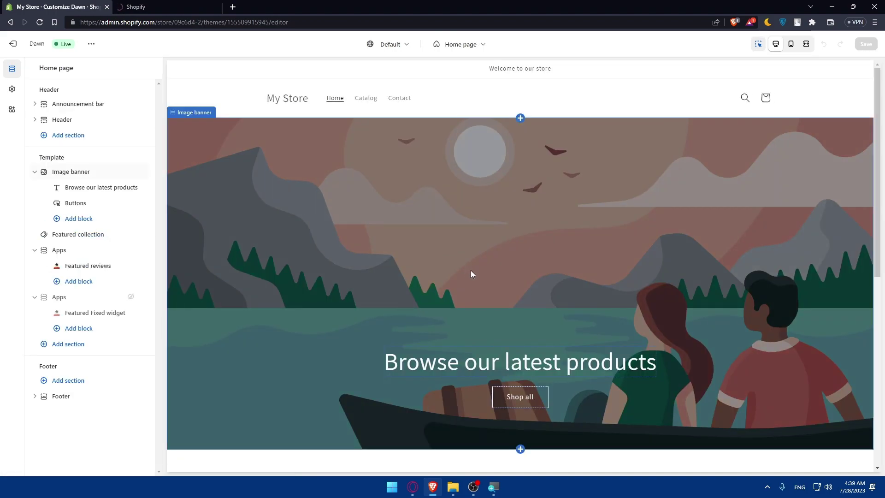
scroll(471, 272, "down", 8)
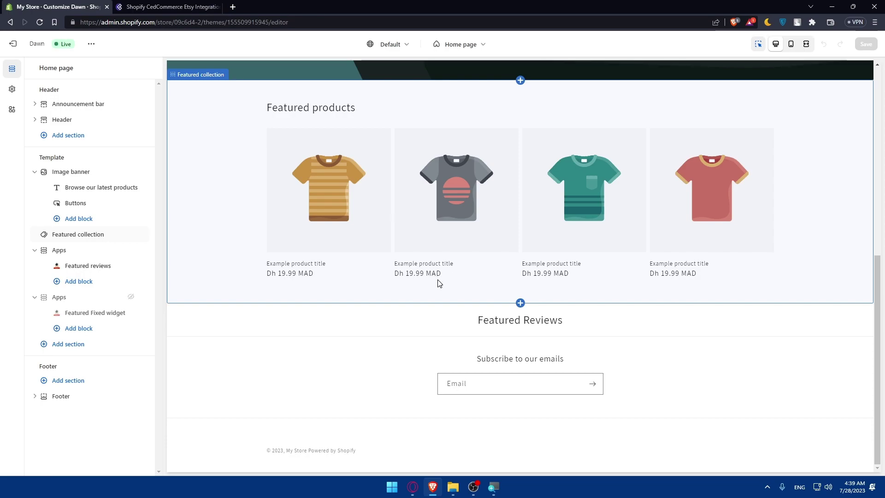
Step: On the CedCommerce onboarding page, agree to the terms and choose Connect with Etsy
key("ctrl+Tab")
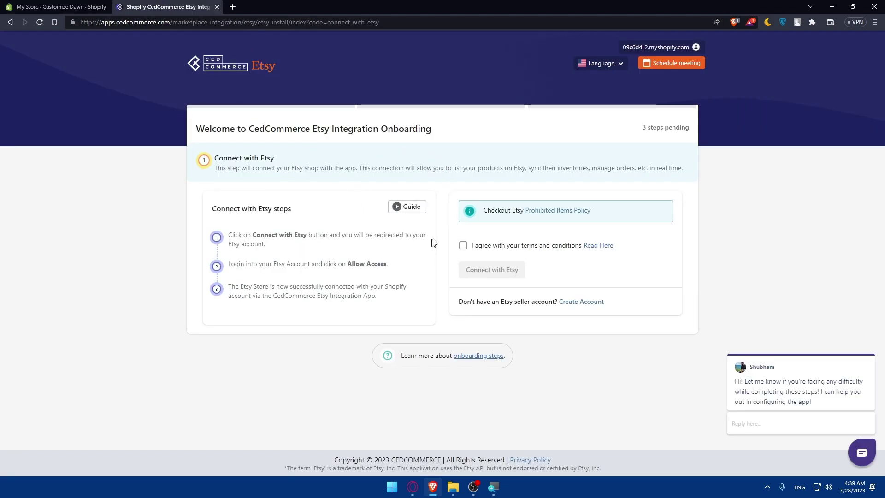
left_click(464, 246)
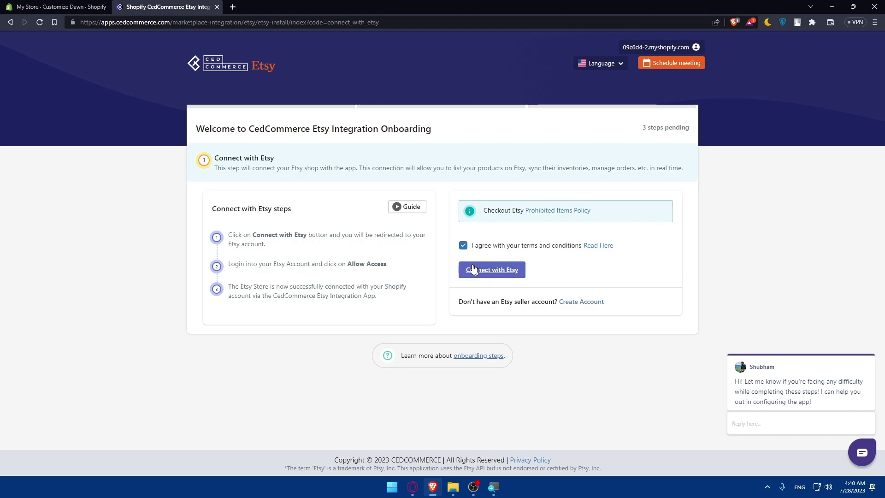
left_click(512, 276)
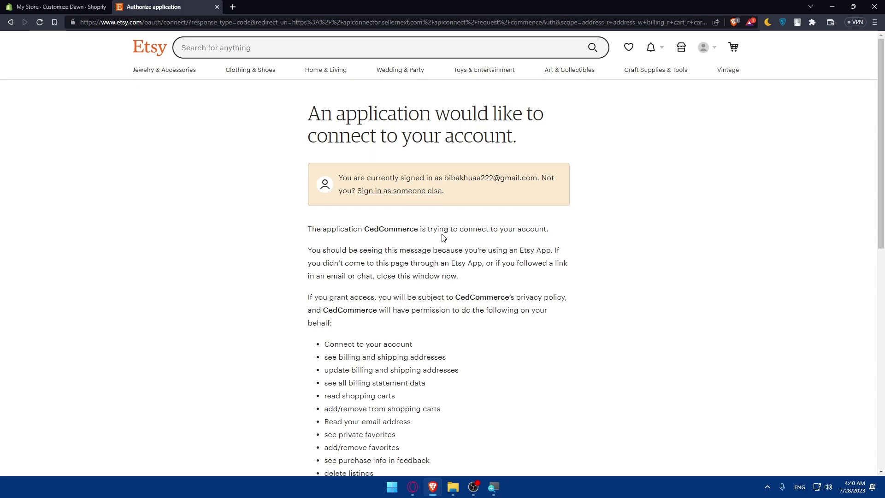
Step: Grant CedCommerce access on Etsy's authorization page, then go back to the Shopify Dawn editor tab
scroll(450, 201, "down", 7)
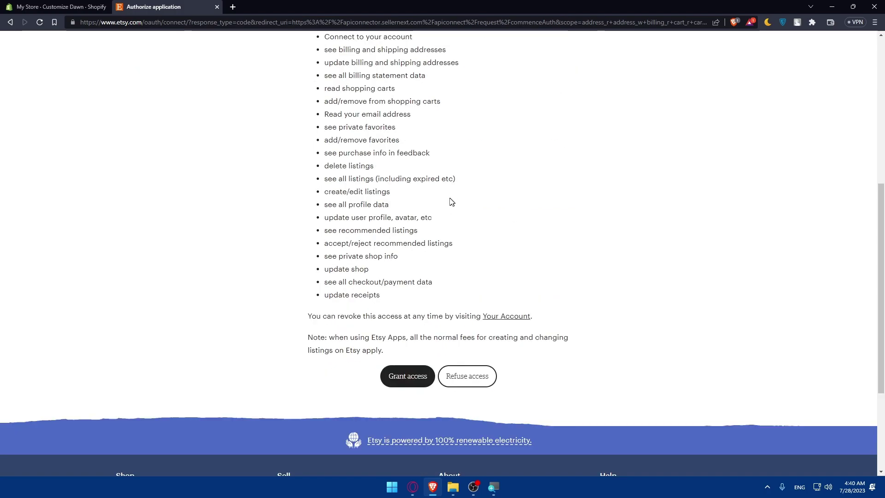
left_click(421, 378)
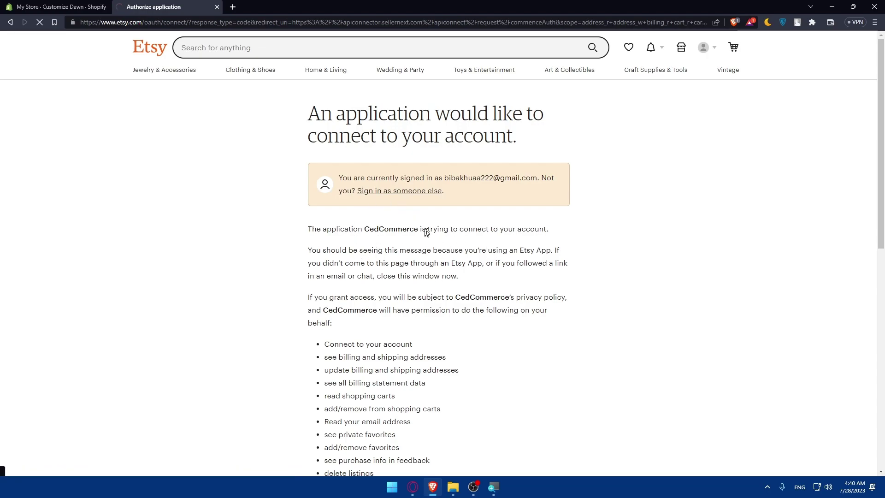
scroll(422, 281, "down", 10)
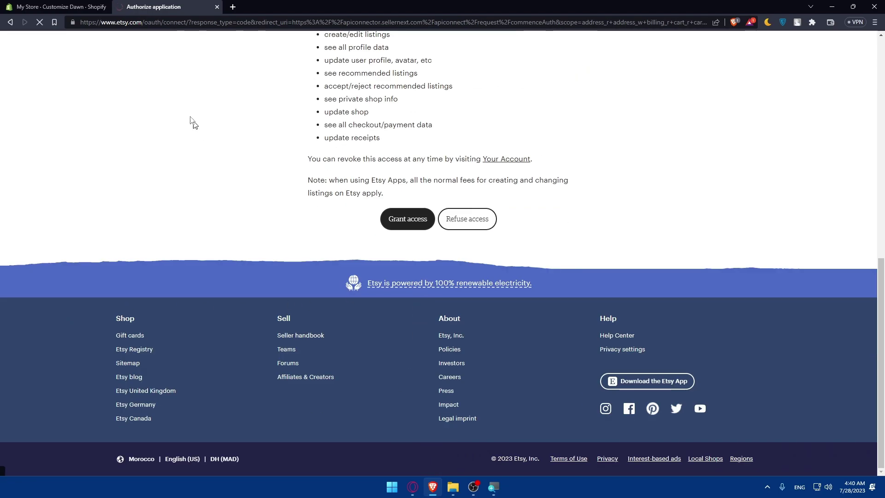
left_click(60, 6)
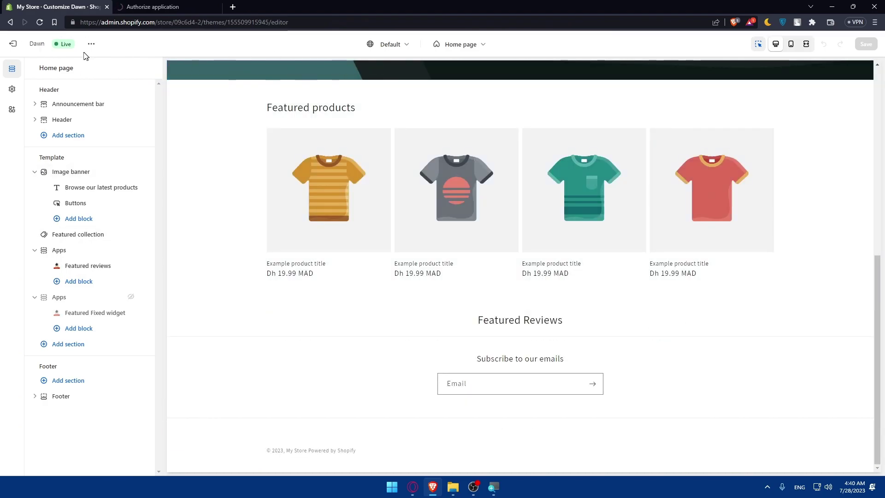
Step: Exit the Dawn theme editor to the Themes page, checking the Etsy tab before returning
left_click(20, 44)
left_click(151, 6)
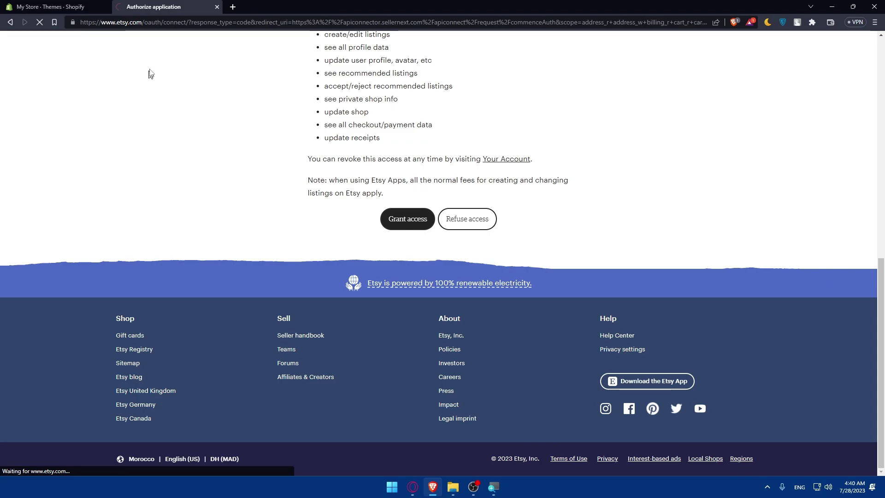
left_click(53, 6)
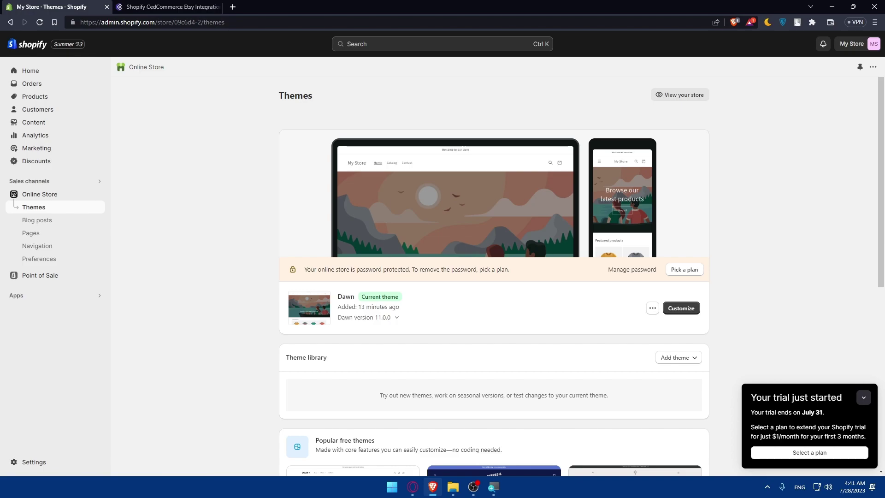
left_click(185, 7)
scroll(457, 244, "down", 2)
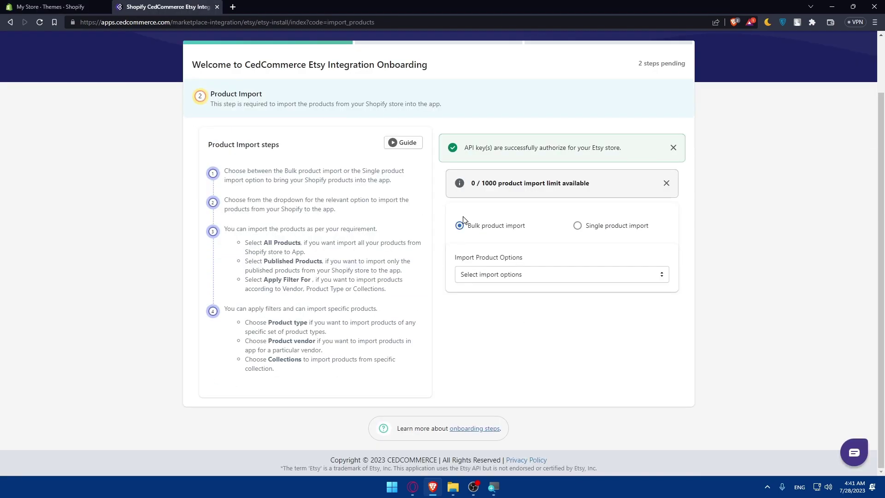
left_click(509, 279)
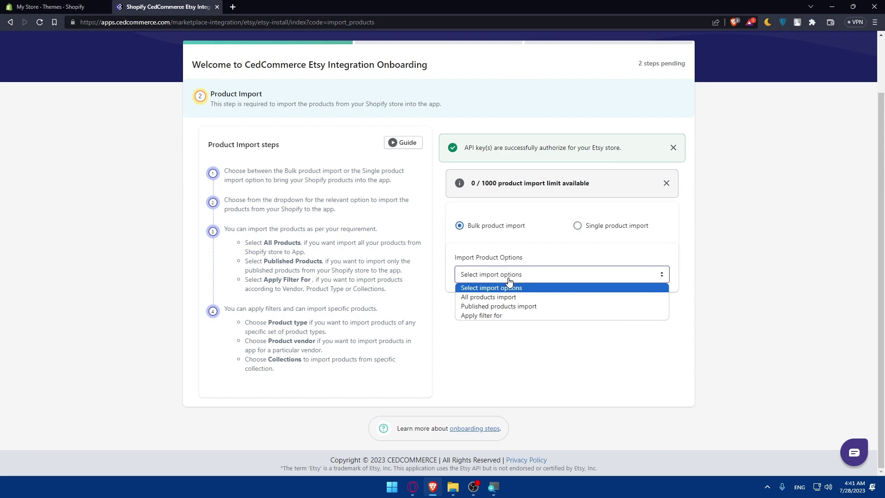
left_click(508, 279)
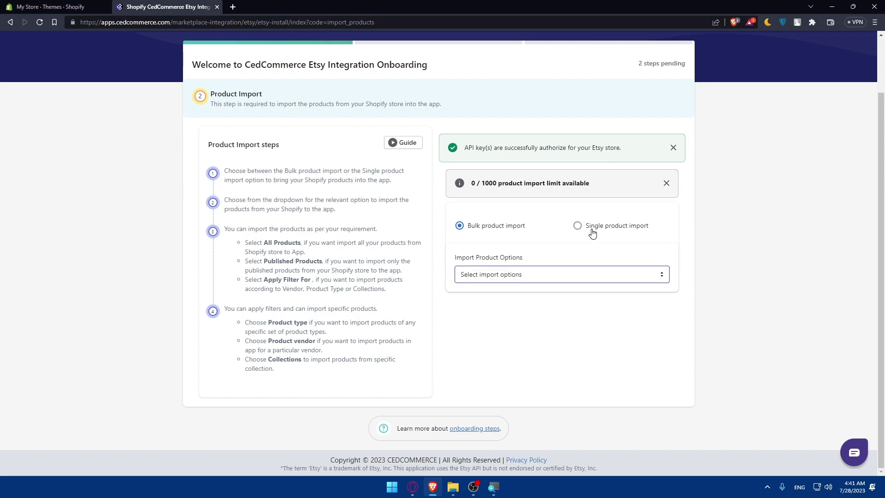
left_click(578, 226)
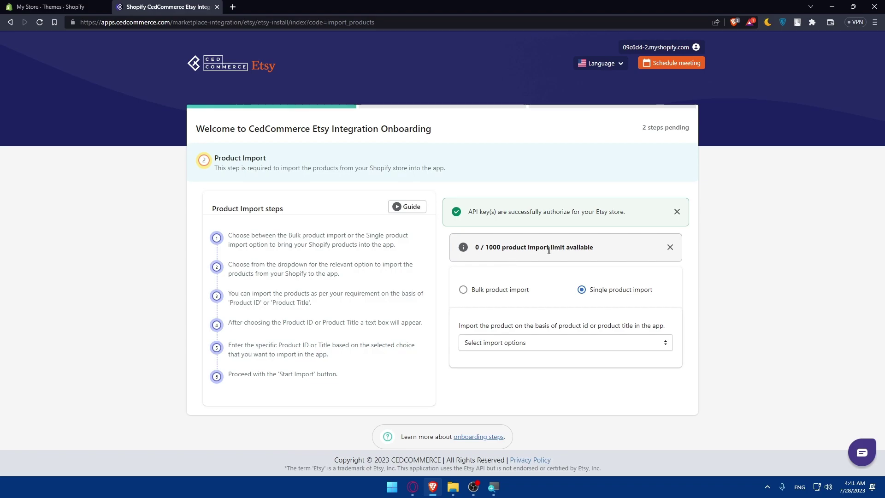
left_click(463, 290)
left_click(505, 340)
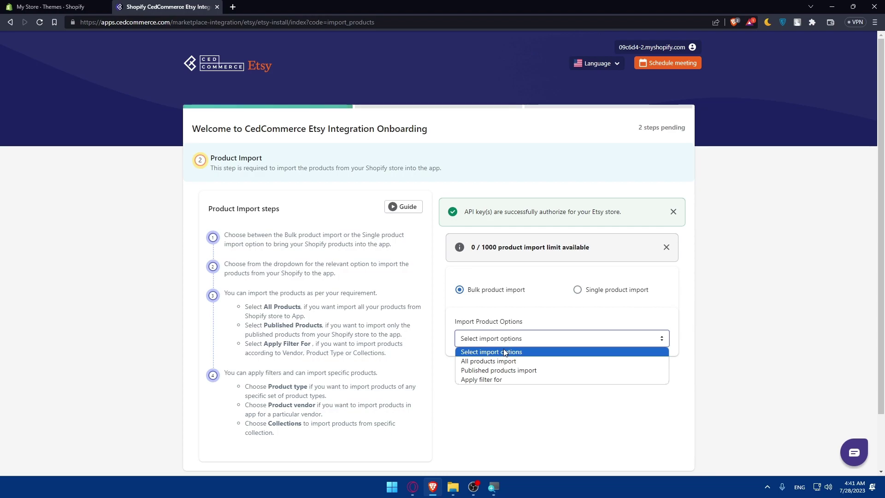
left_click(493, 391)
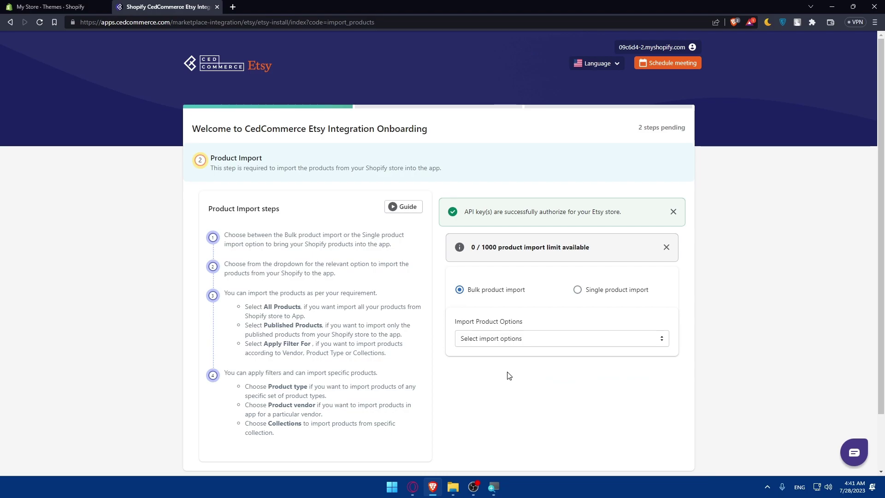
scroll(516, 367, "down", 2)
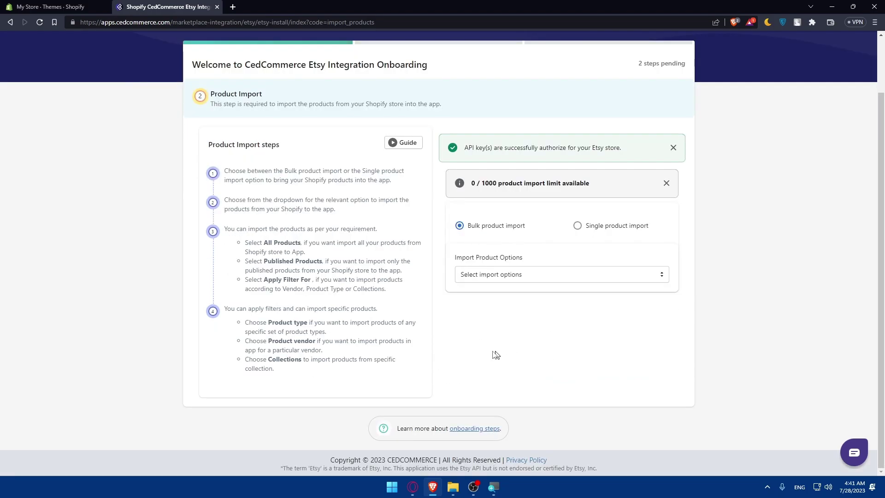
scroll(496, 355, "up", 2)
key("ctrl+shift+Tab")
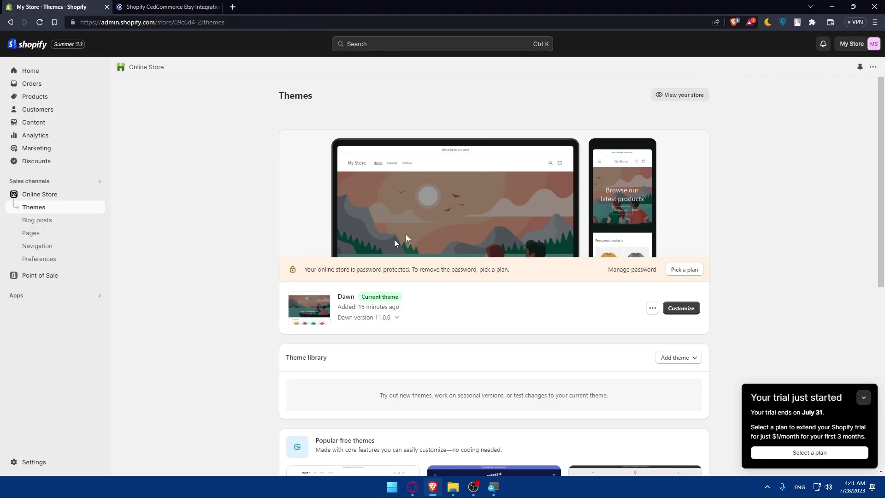
scroll(623, 321, "down", 2)
scroll(515, 211, "up", 2)
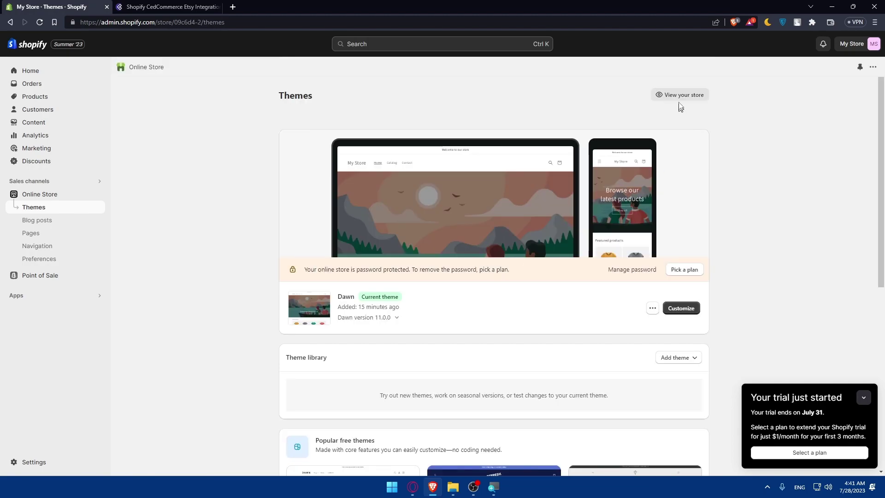